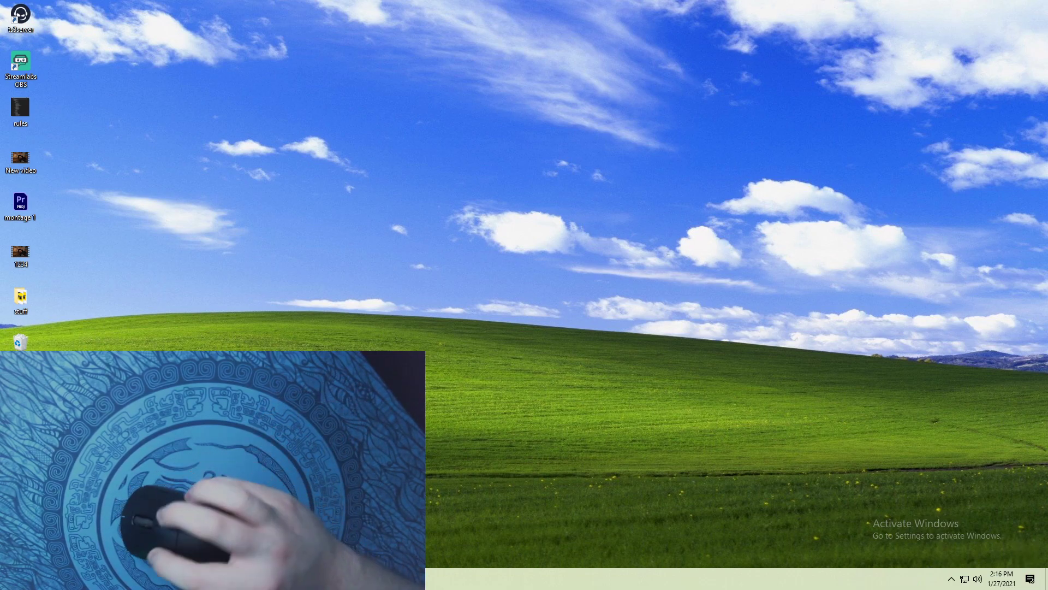
# Launch Logitech G HUB from a Windows search for "logitech".
pyautogui.press('super')
pyautogui.write('logitech')
pyautogui.press('Return')
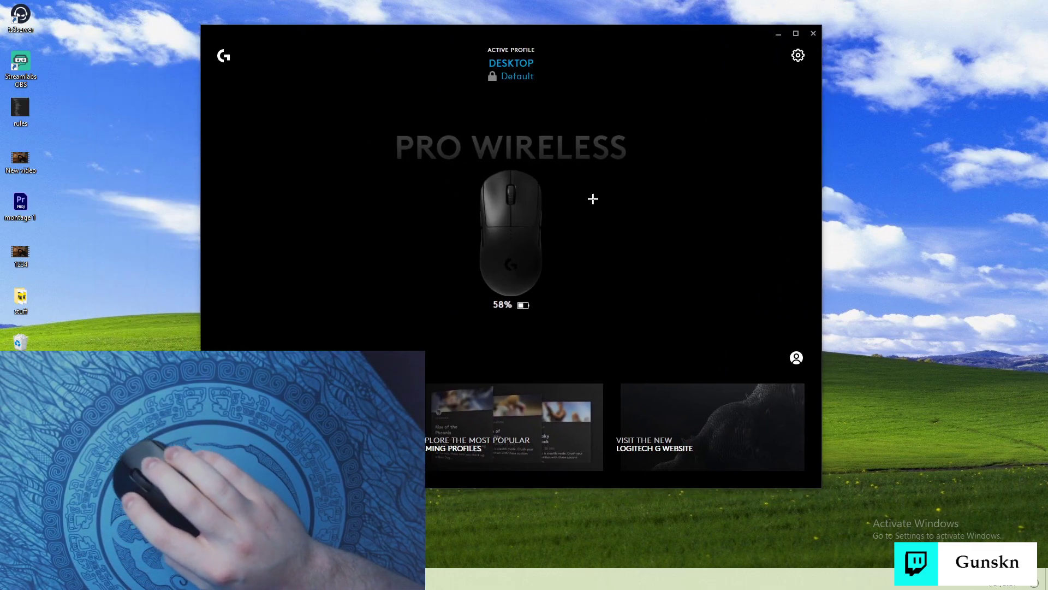
# Show the PRO WIRELESS mouse's Sensitivity (DPI) panel with its 800 DPI speed and report rates.
pyautogui.click(508, 237)
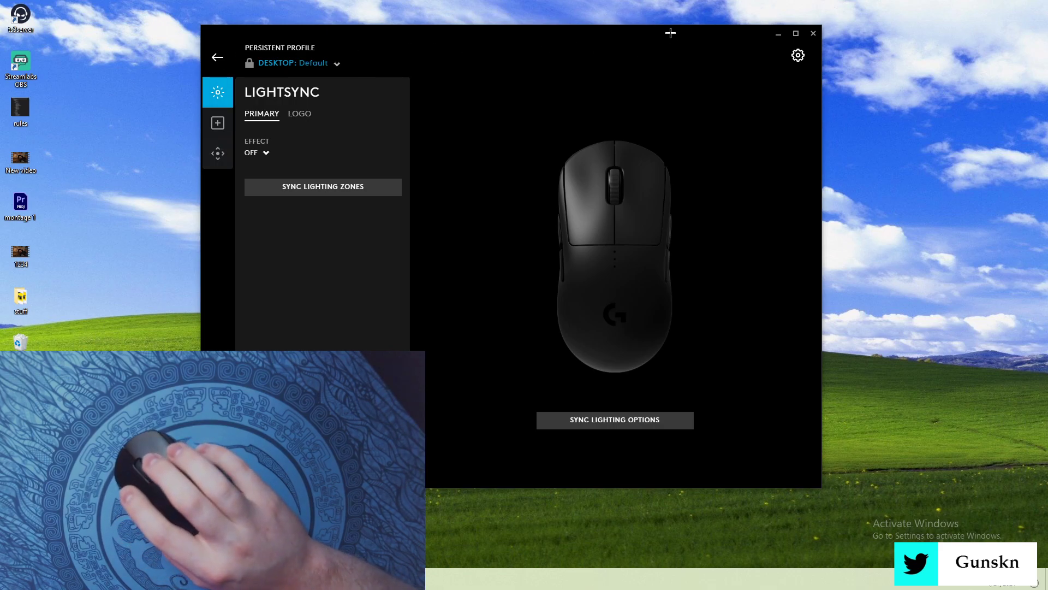
pyautogui.click(231, 151)
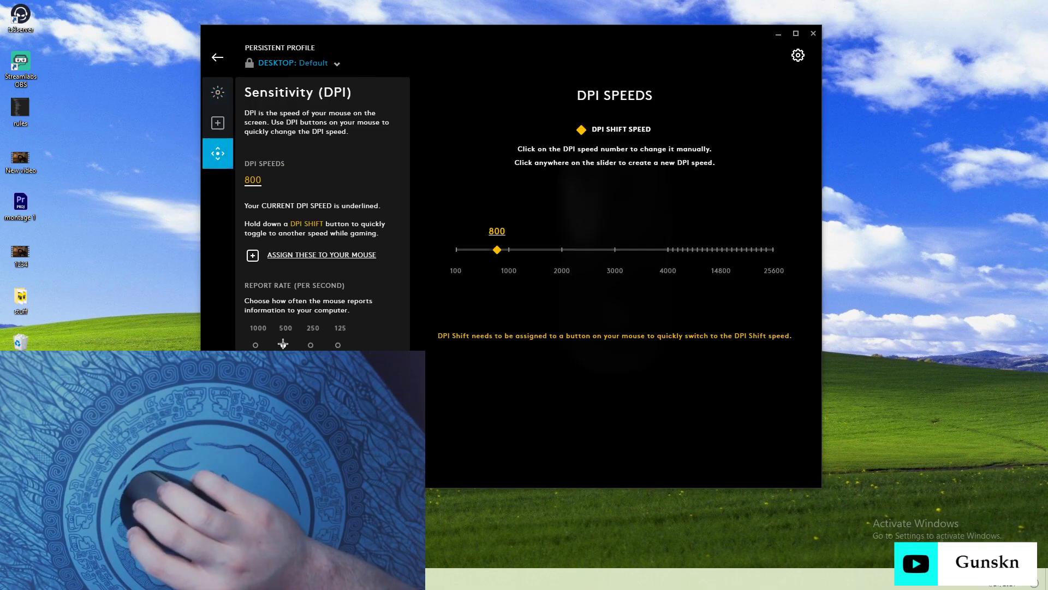